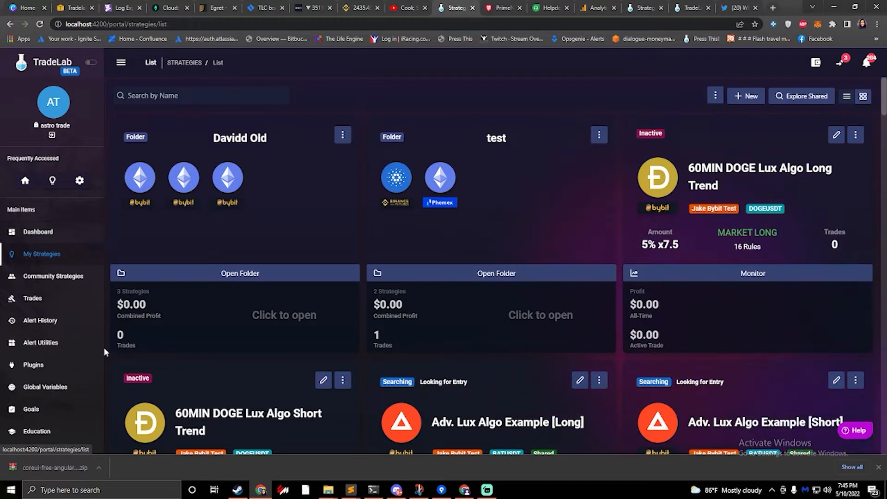
- Open the plugins list and delete the first of the two duplicate "whalecalls Tweets" plugins, confirming the deletion
left_click(39, 366)
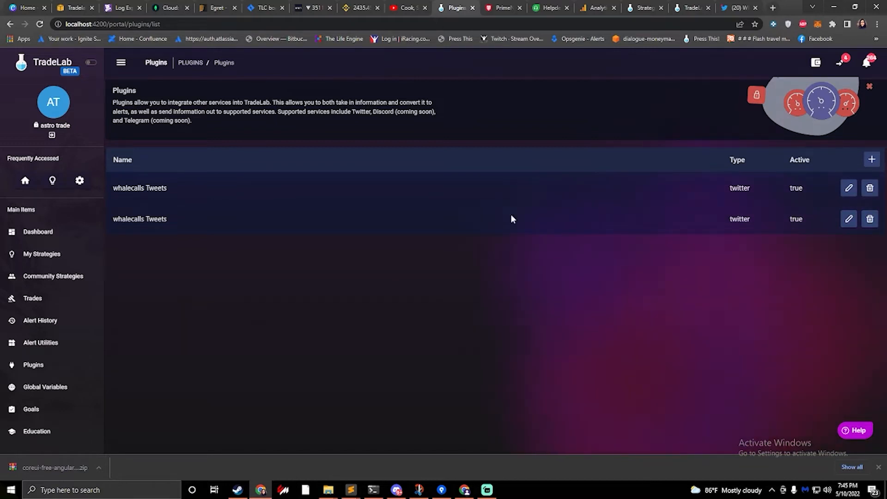
left_click(869, 187)
left_click(535, 277)
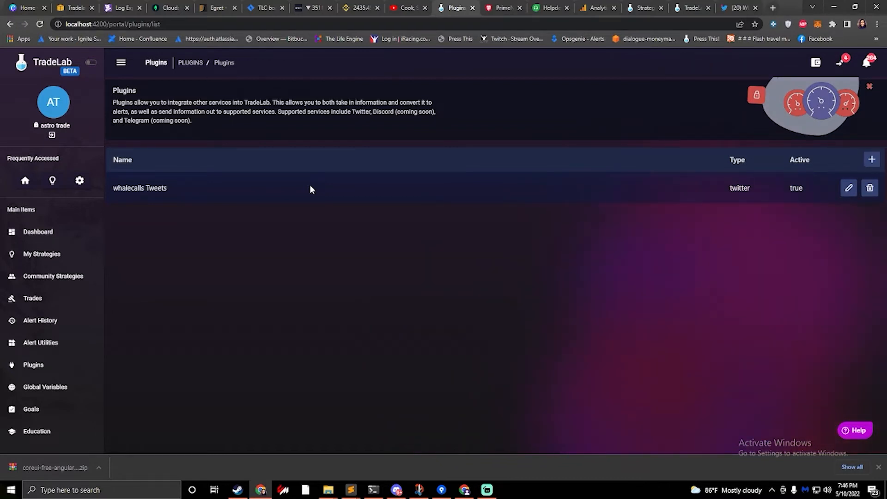
- Begin connecting a new plugin with Twitter as the service and go to its handle-to-watch field
left_click(870, 160)
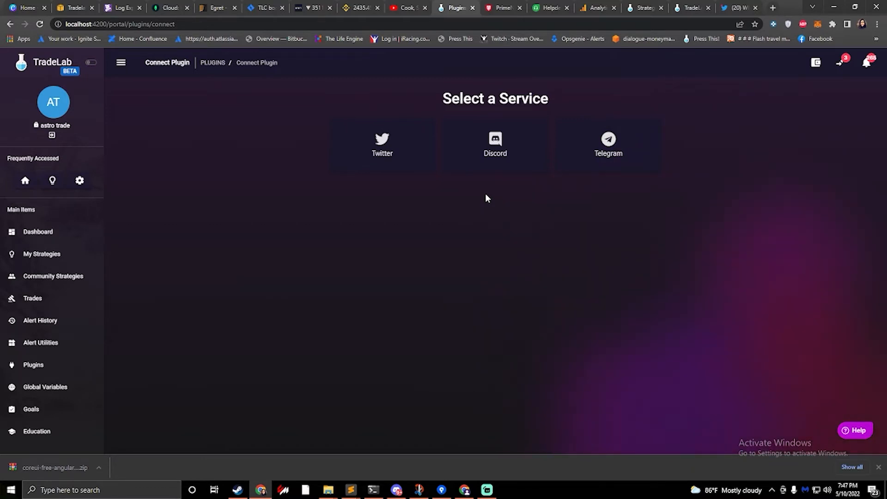
left_click(391, 154)
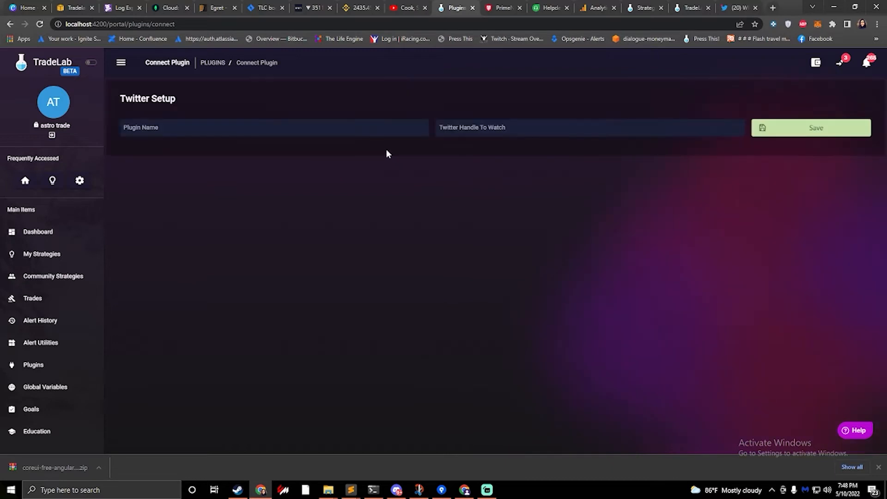
left_click(493, 132)
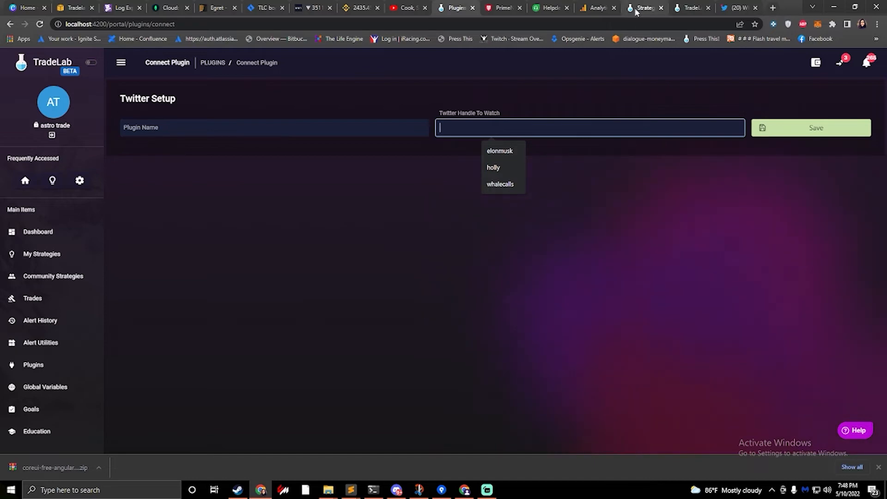
- Examine the WhaleCalls profile on Twitter and the wording of its latest Binance BTCUSDT Long Liquidation tweet
left_click(739, 7)
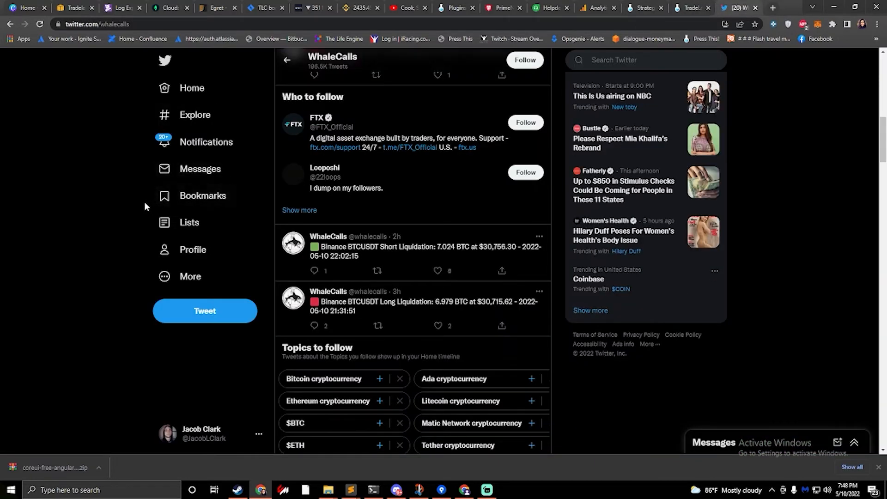
scroll(136, 201, "up", 10)
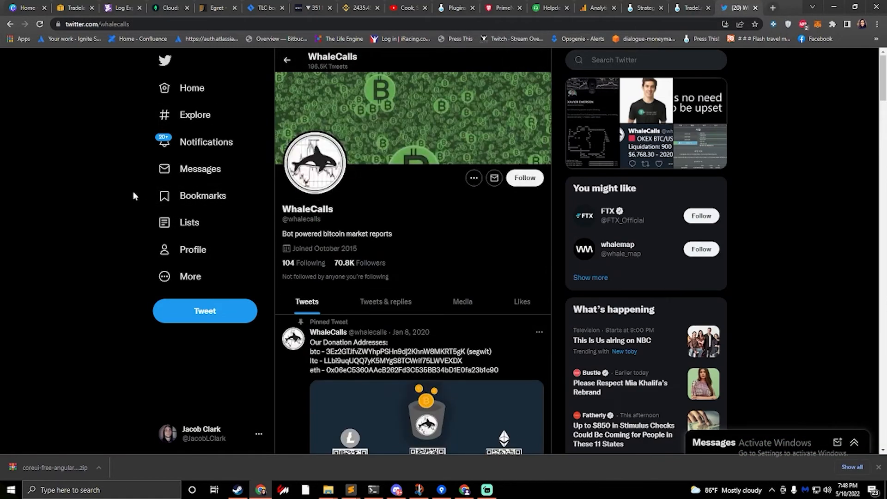
scroll(133, 191, "down", 10)
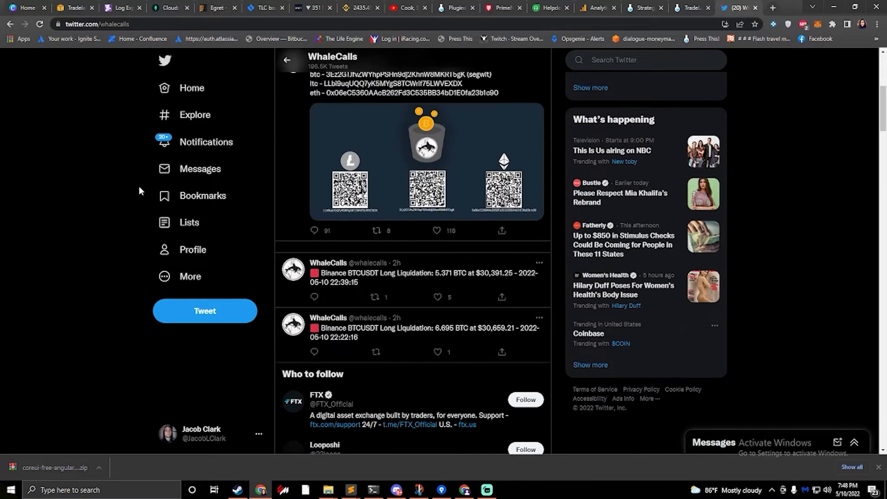
scroll(370, 154, "up", 1)
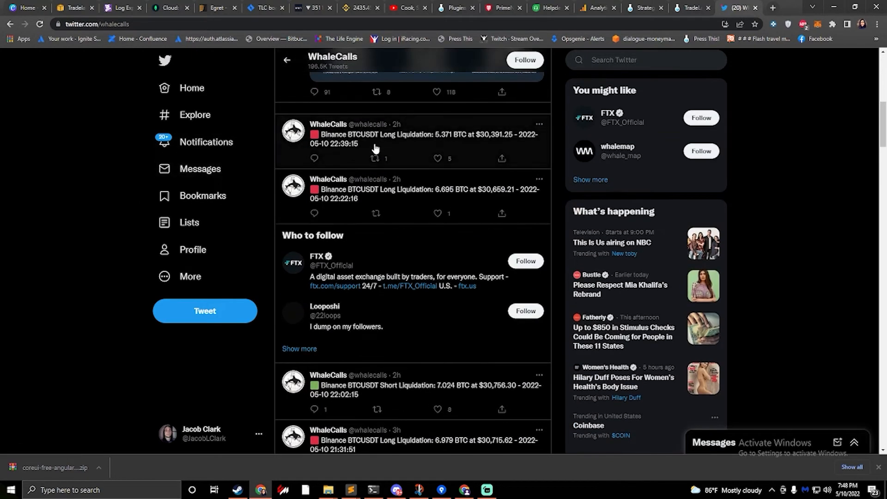
left_click(334, 144)
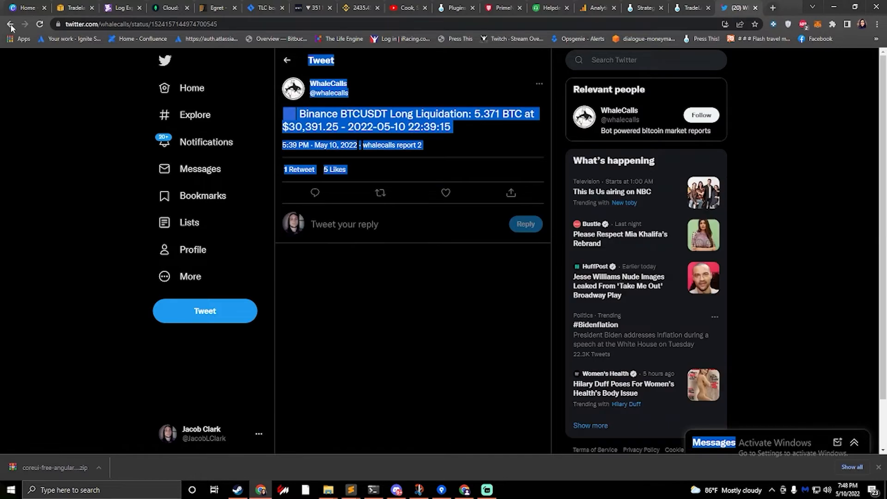
left_click_drag(453, 126, 306, 115)
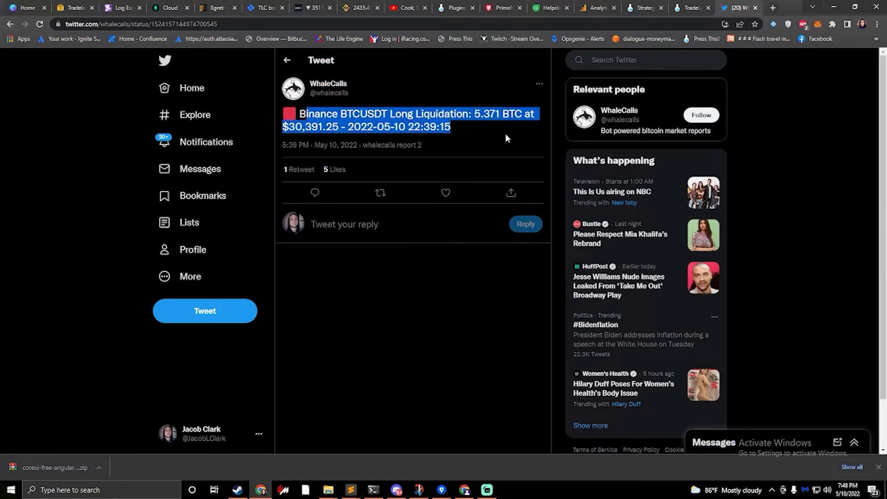
left_click_drag(505, 138, 294, 118)
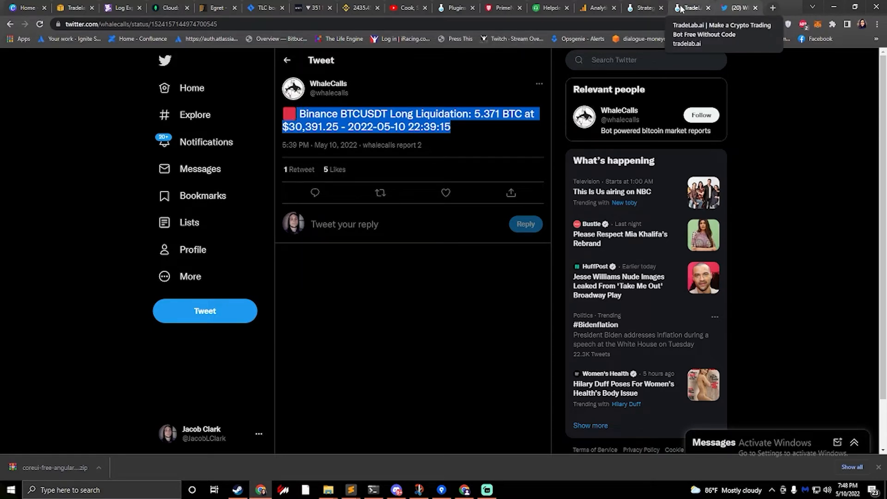
left_click(637, 8)
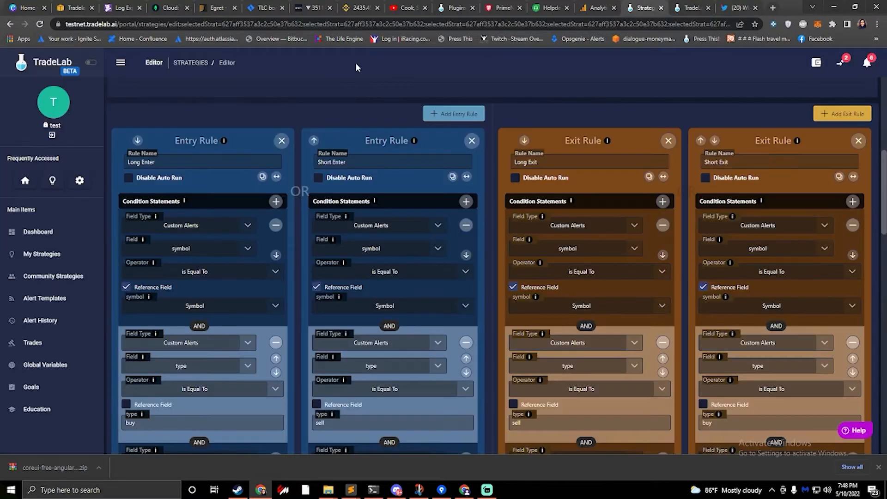
- Return to the TradeLab Twitter setup and set the Twitter handle to watch to whalecalls, loading its example messages
left_click(451, 8)
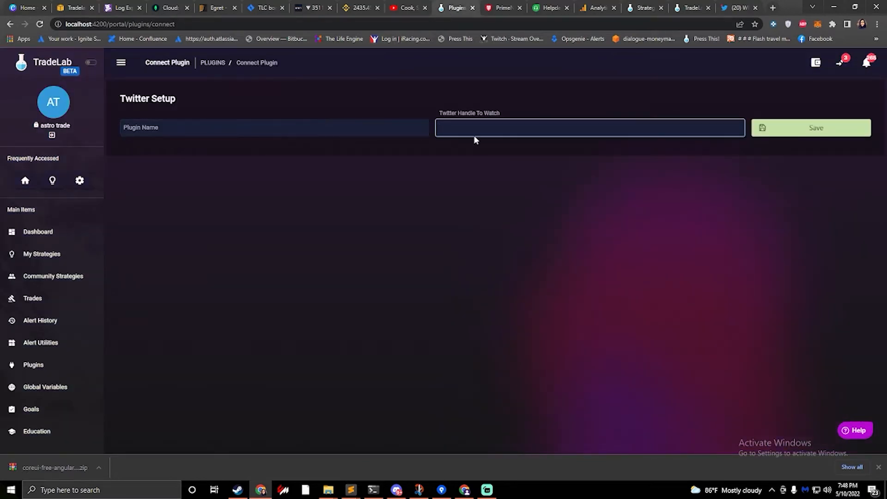
type("whalecalls")
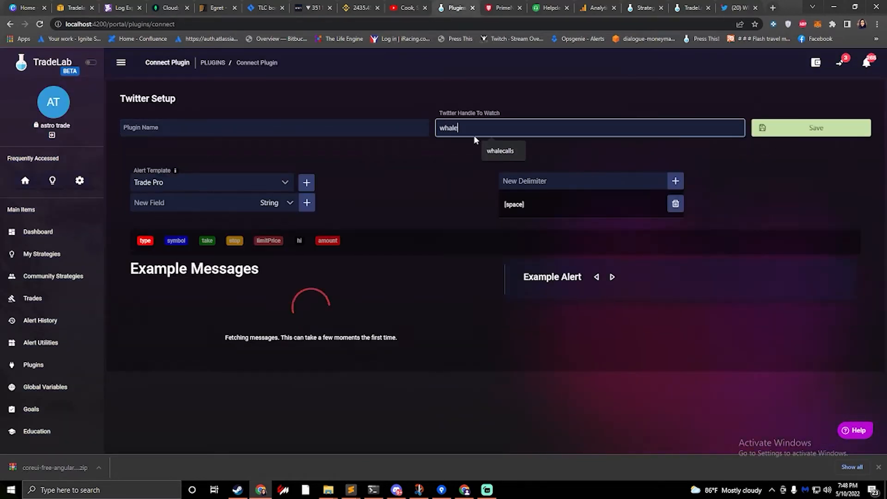
left_click(431, 154)
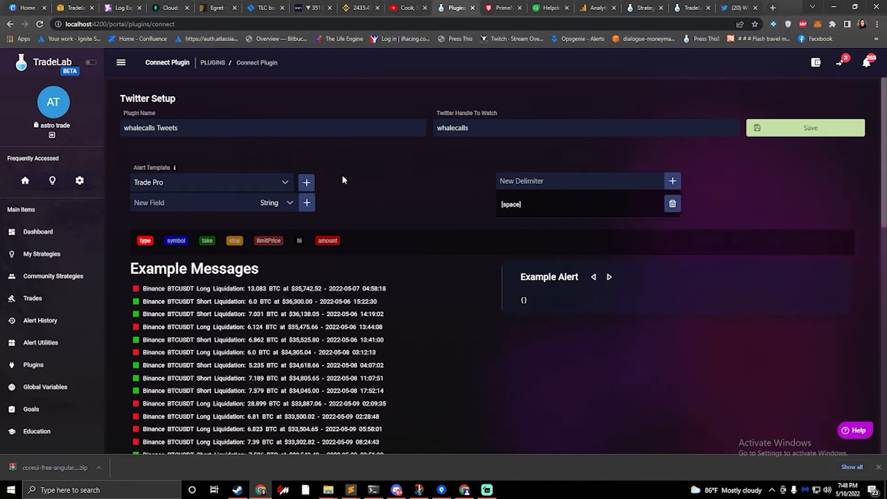
- Look through the available alert templates without changing the Trade Pro selection
scroll(238, 252, "down", 1)
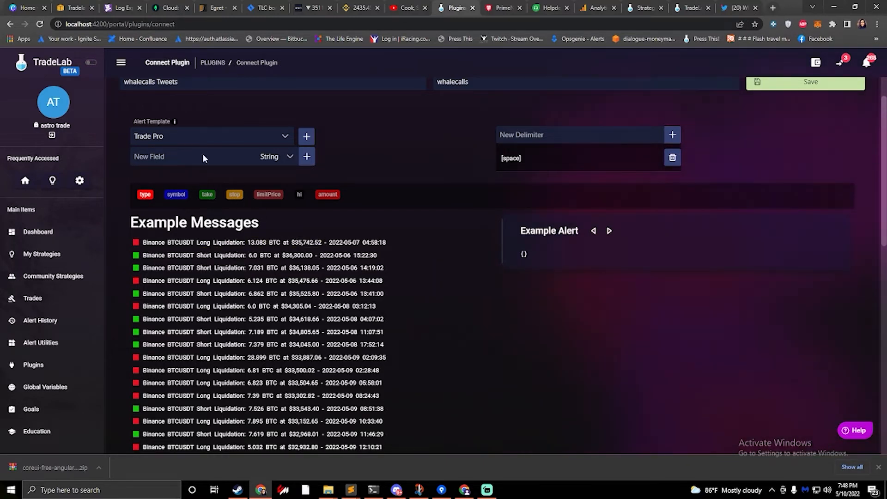
left_click(179, 134)
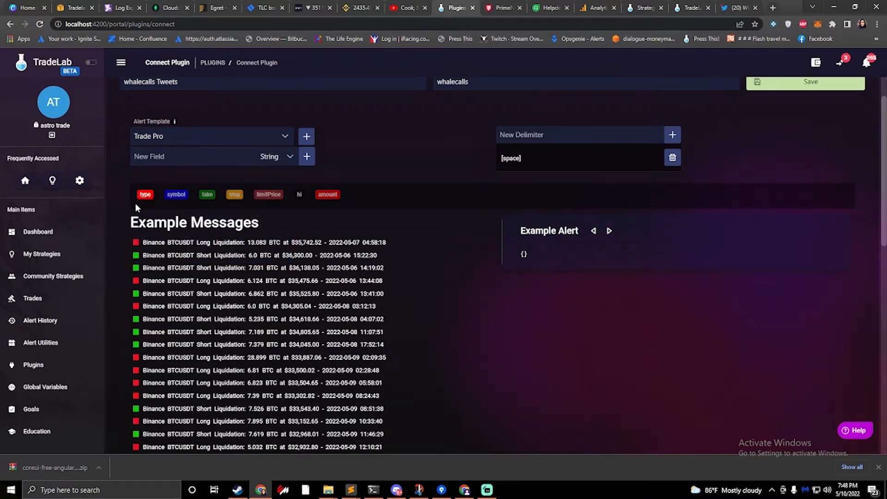
left_click(175, 134)
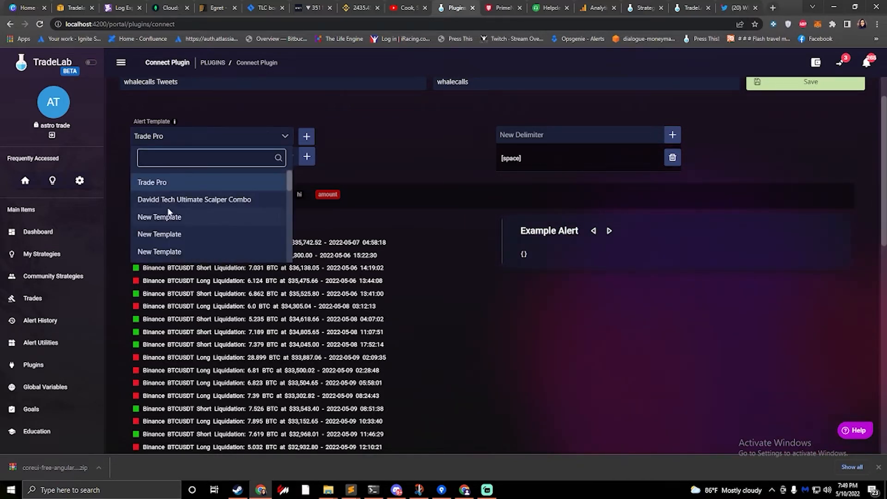
scroll(168, 210, "down", 3)
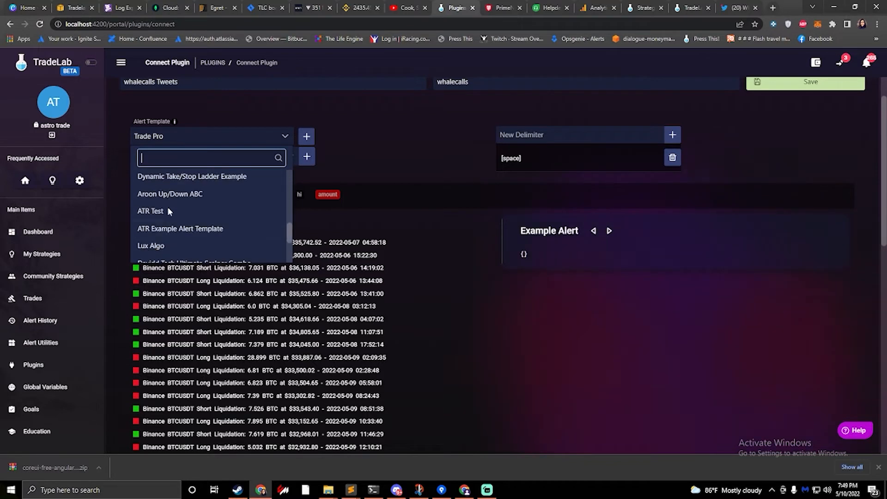
left_click(216, 114)
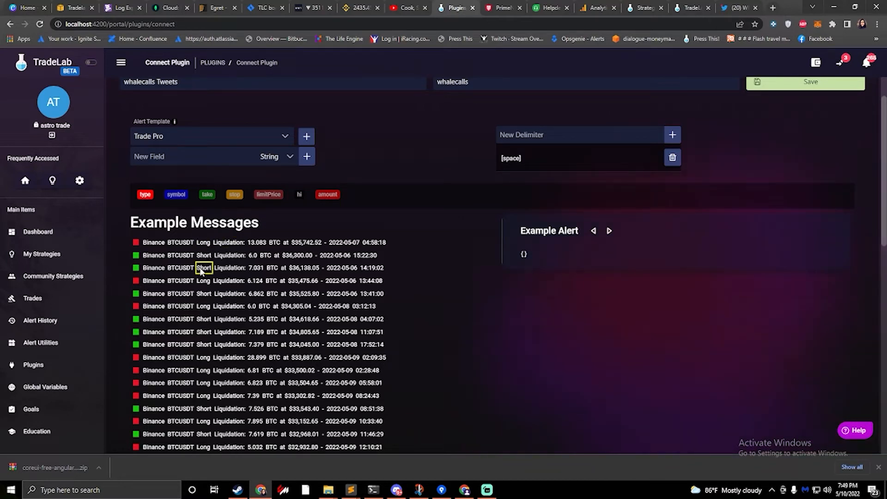
- Map the type field to the Long/Short word, symbol to BTCUSDT and limitPrice to the dollar price in the example messages
left_click(208, 244)
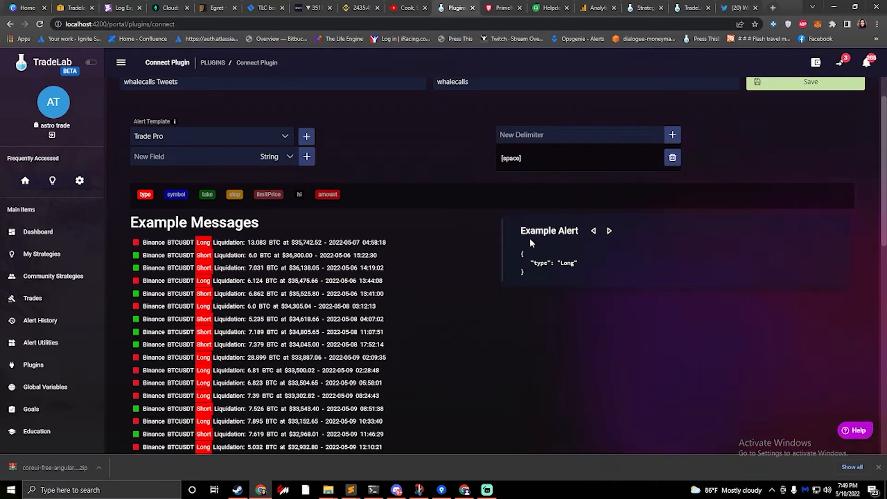
left_click(175, 194)
left_click(180, 244)
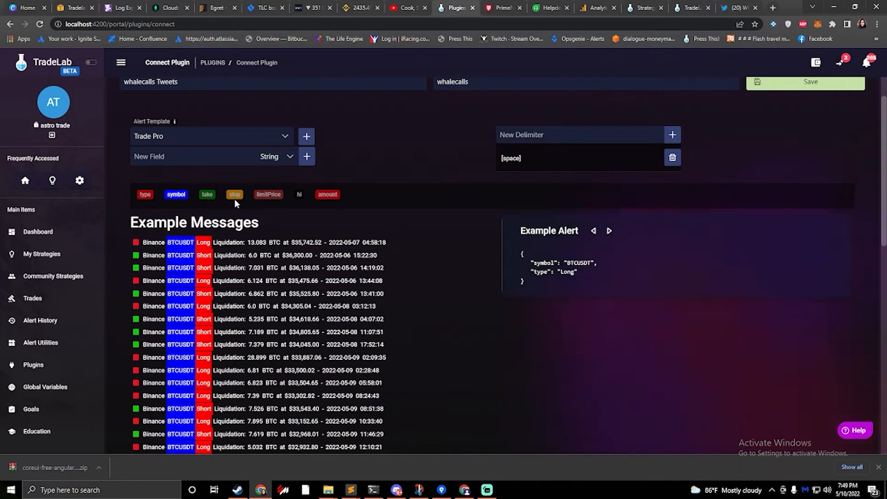
left_click(268, 194)
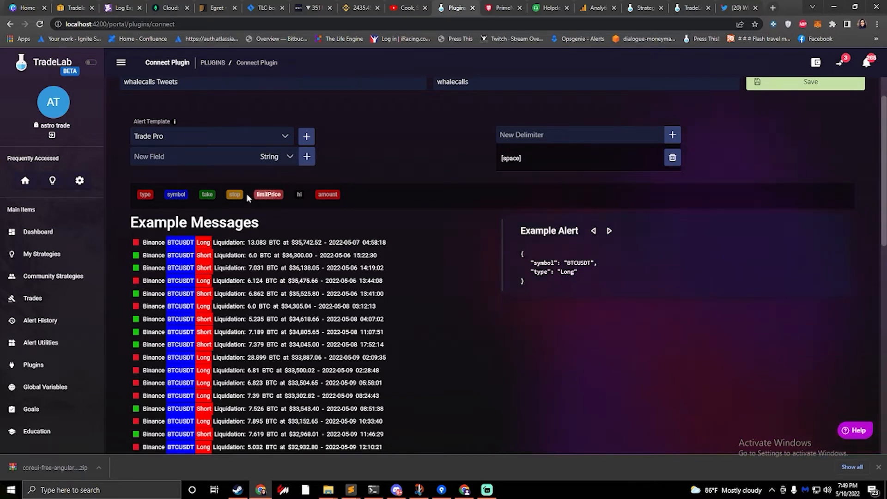
left_click(299, 245)
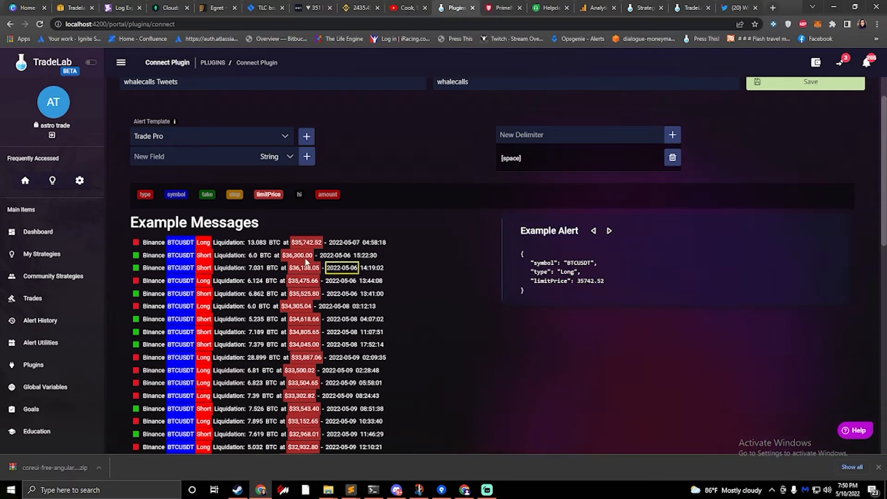
- Step forward and back through the example alerts to check the symbol, type and limitPrice taken from each message
left_click(608, 231)
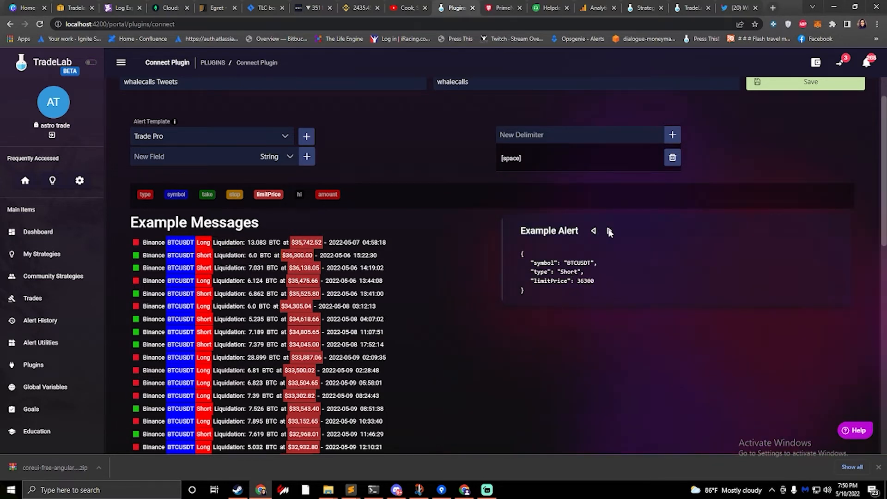
left_click(608, 231)
left_click(609, 231)
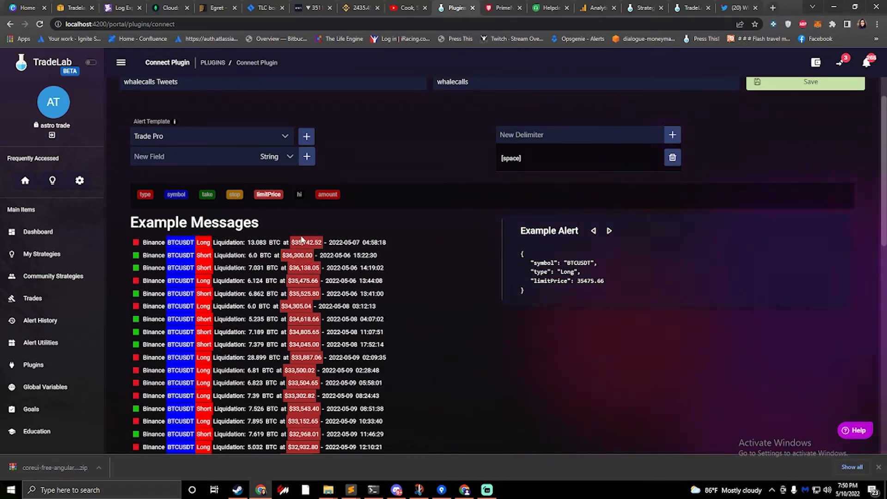
left_click(609, 231)
left_click(609, 230)
left_click(609, 231)
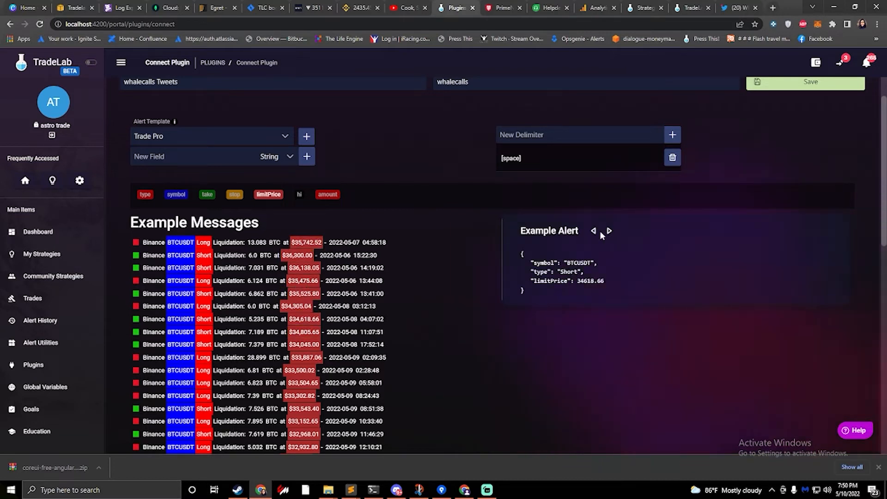
left_click(593, 231)
left_click(594, 231)
left_click(593, 231)
left_click(594, 232)
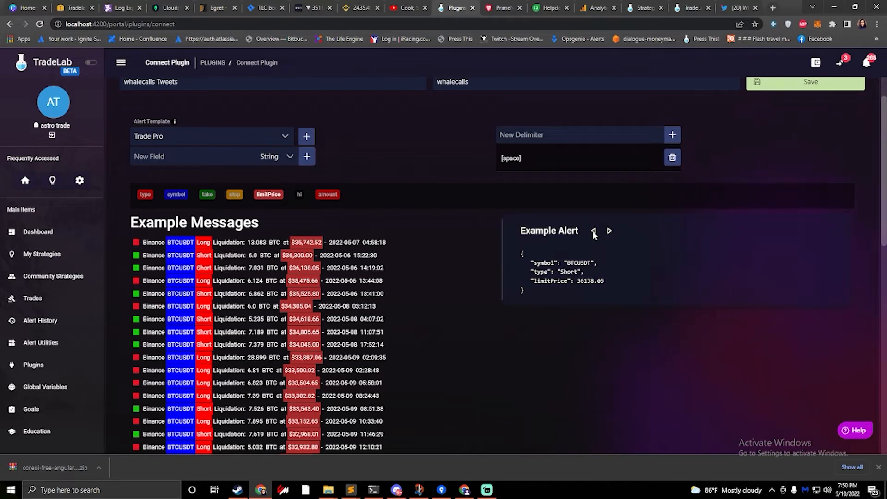
- Add "at" as a new message delimiter alongside [space]
scroll(391, 248, "up", 1)
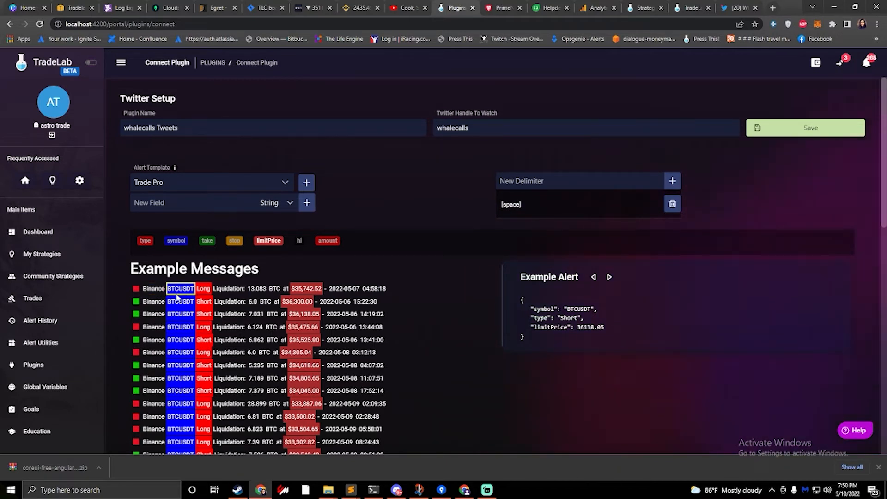
left_click(546, 182)
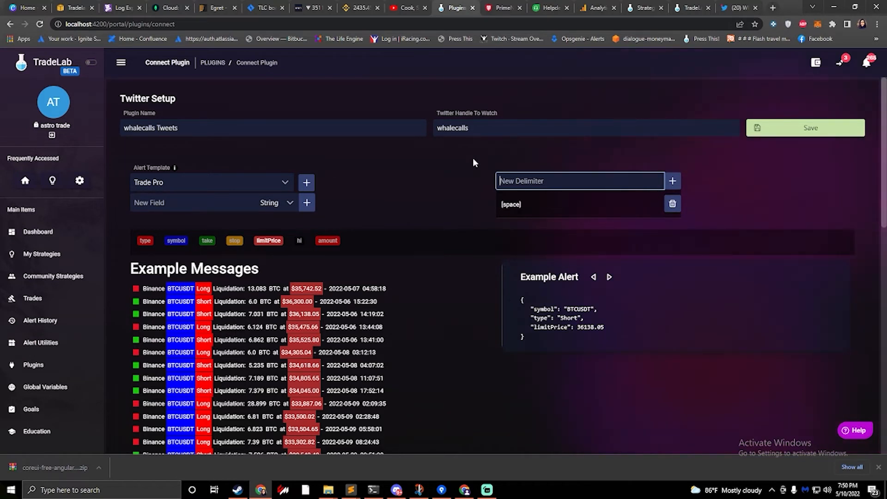
type("at")
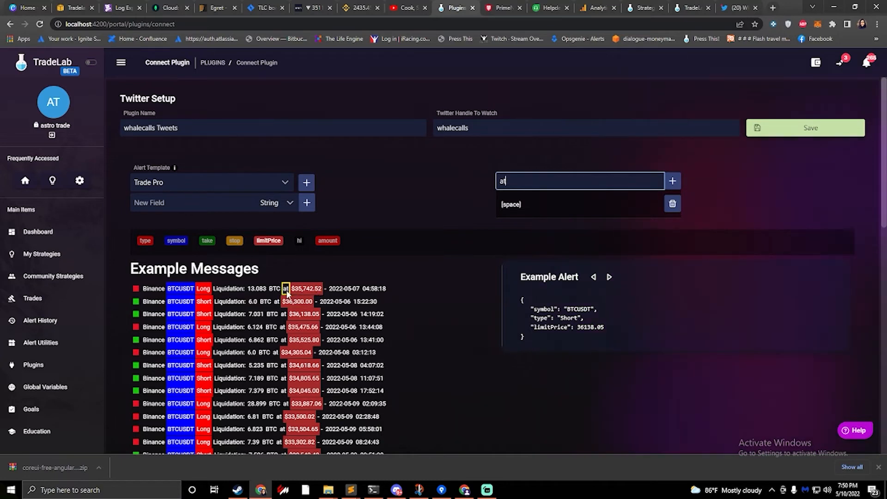
left_click(672, 181)
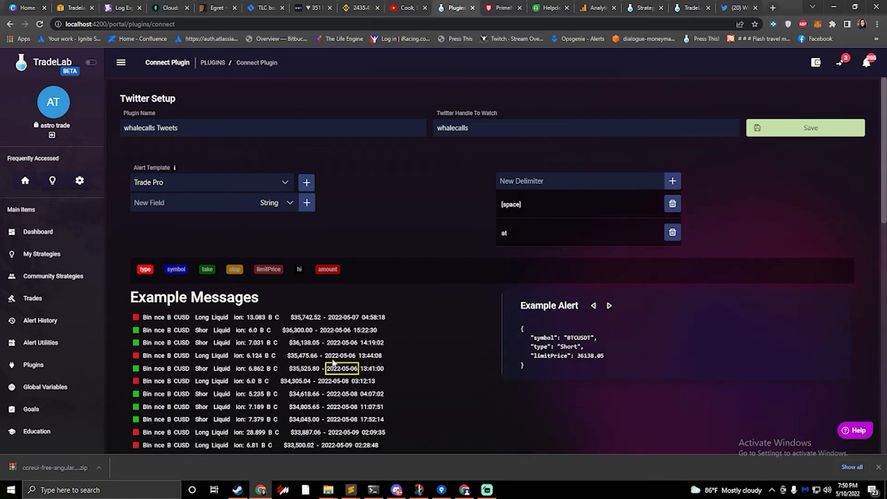
- Review how the example messages are split with the added delimiter and save the Twitter plugin
scroll(452, 348, "down", 3)
scroll(426, 348, "down", 3)
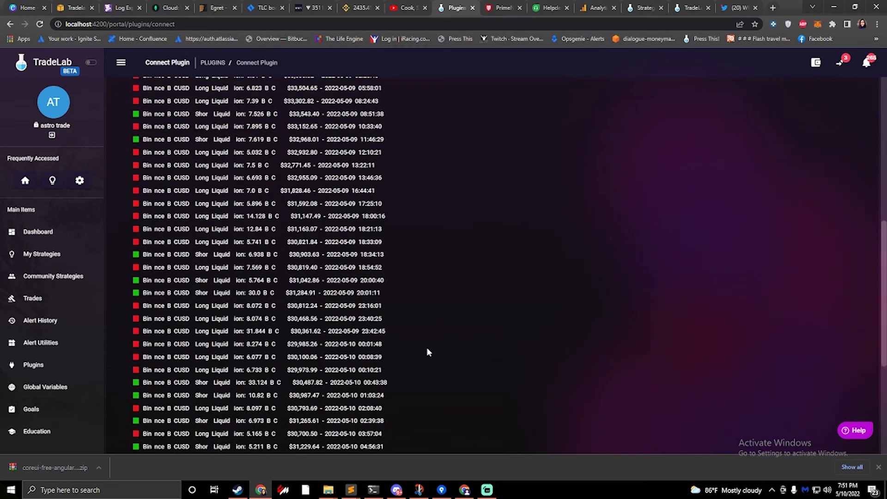
scroll(426, 348, "up", 6)
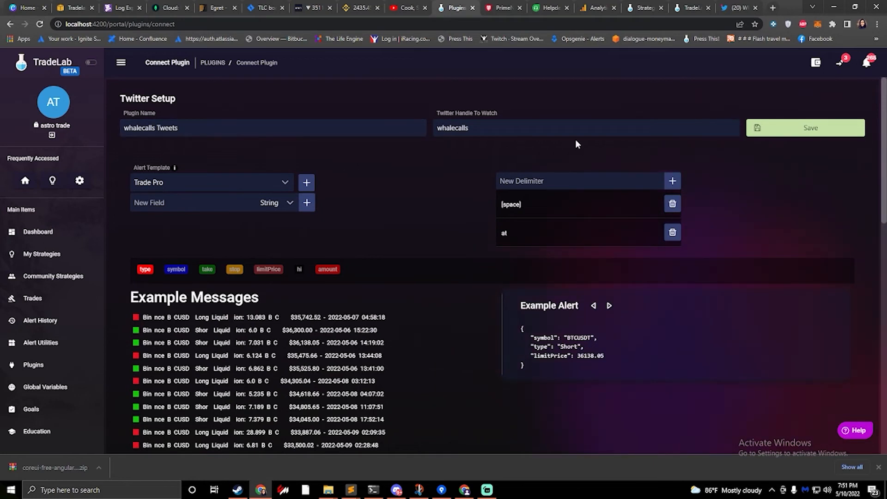
left_click(814, 134)
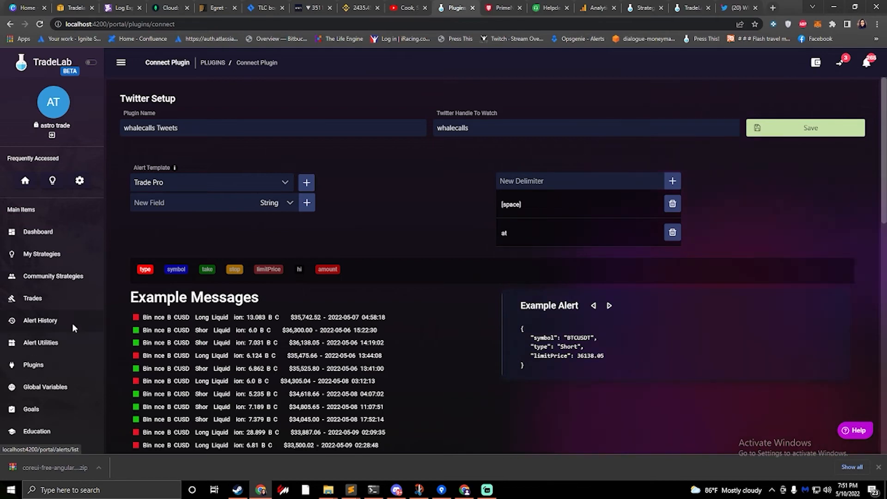
- Look through the alert utilities, covering the alert templates, the alert subscriptions and the list of alert parsers
left_click(46, 344)
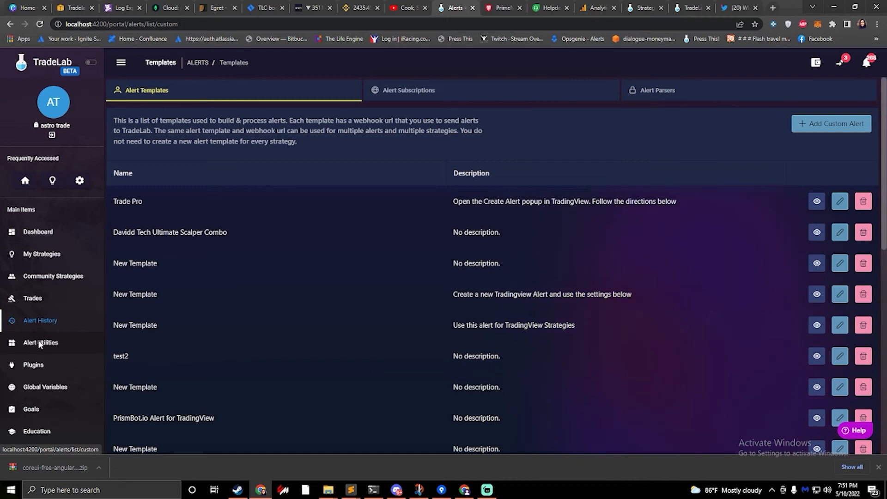
left_click(430, 93)
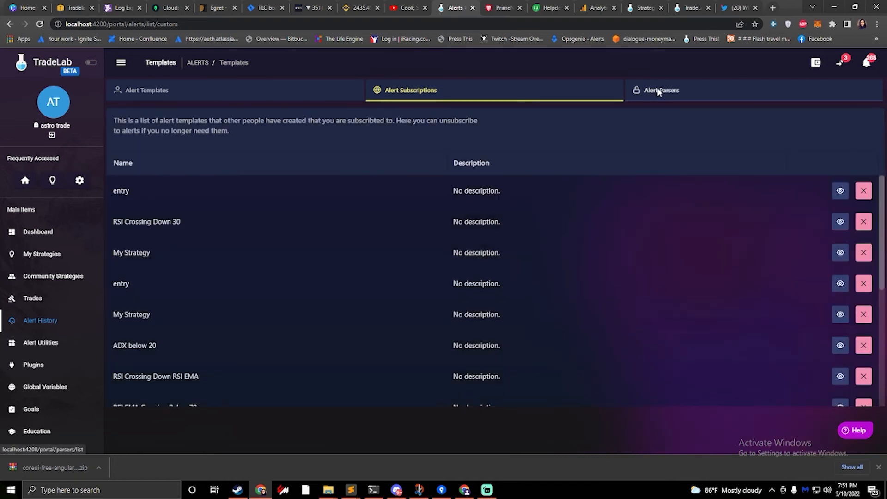
left_click(660, 90)
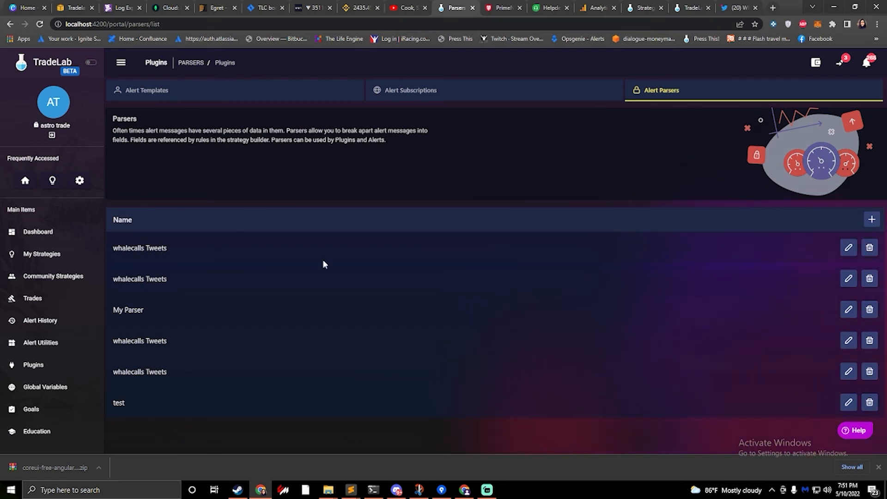
- Open the first whalecalls Tweets parser for editing and enter the example messages "hello world" and "this is a test" on separate lines
left_click(852, 250)
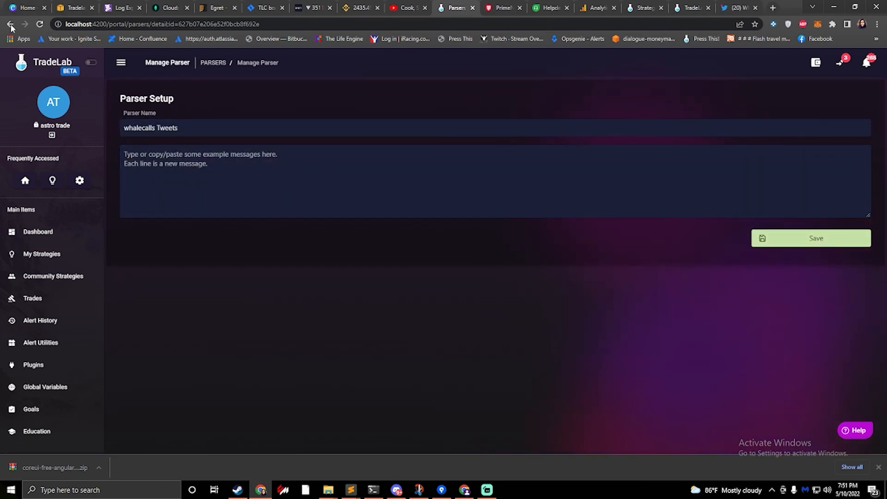
left_click(194, 183)
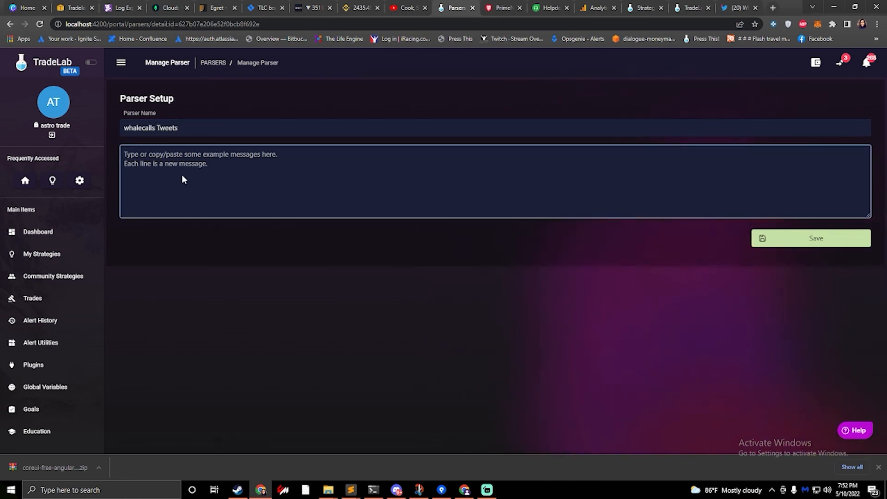
type("hel")
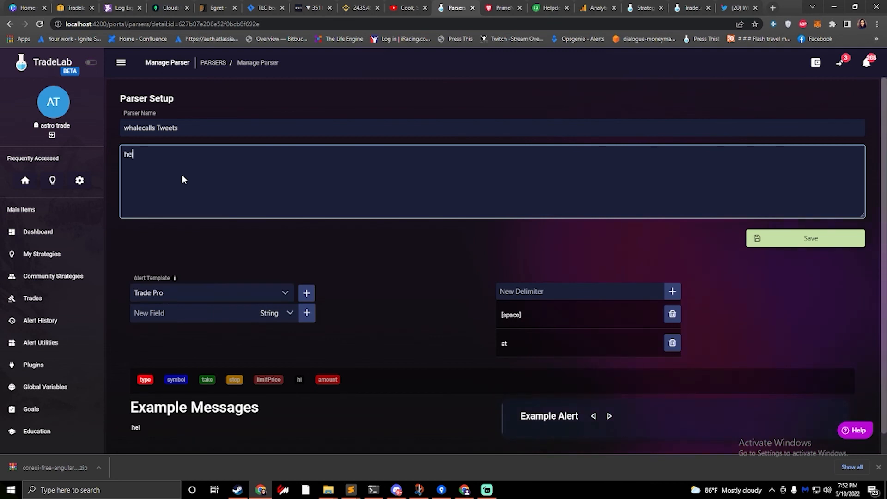
type("lo world ")
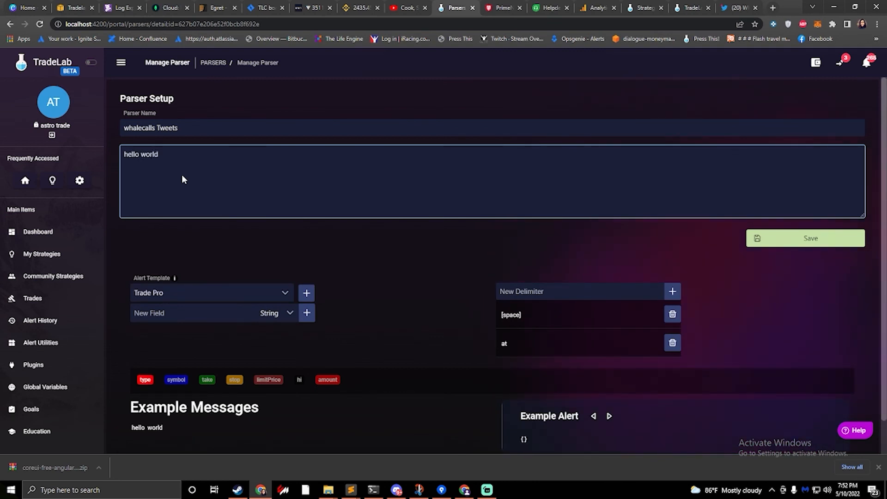
type("this ia test")
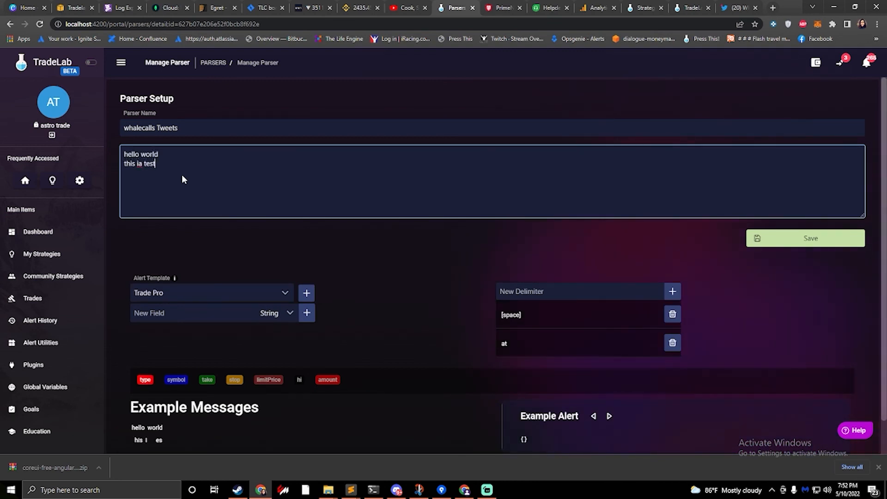
key("BackSpace")
key("BackSpace")
key("BackSpace")
key("BackSpace")
key("BackSpace")
key("BackSpace")
key("BackSpace")
type("is a test")
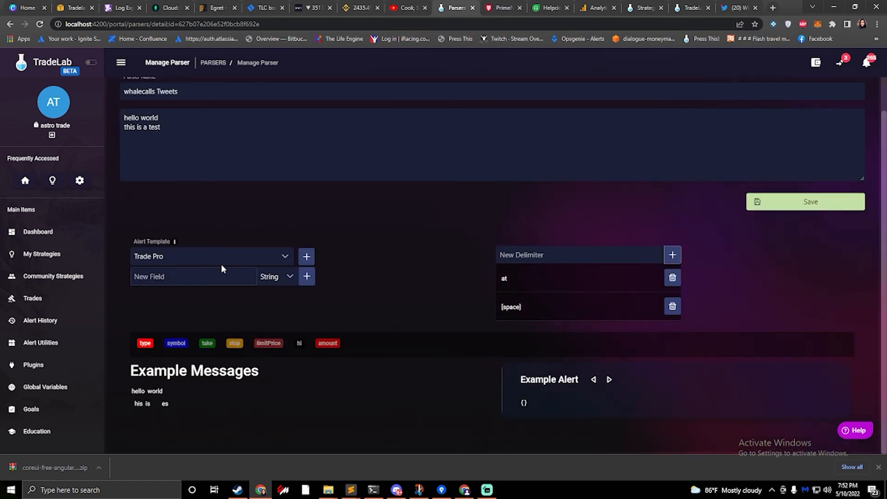
scroll(190, 179, "up", 1)
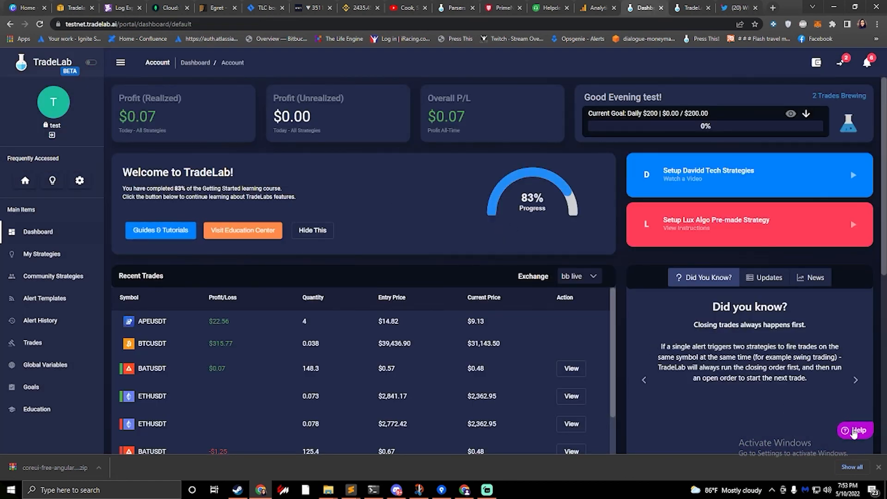
- Open the help window with suggested articles and support ticket creation on the testnet TradeLab dashboard
left_click(857, 432)
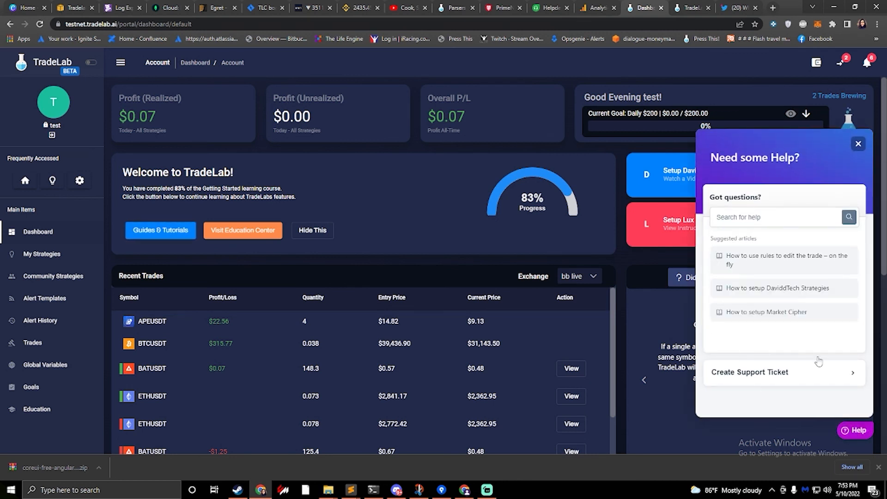